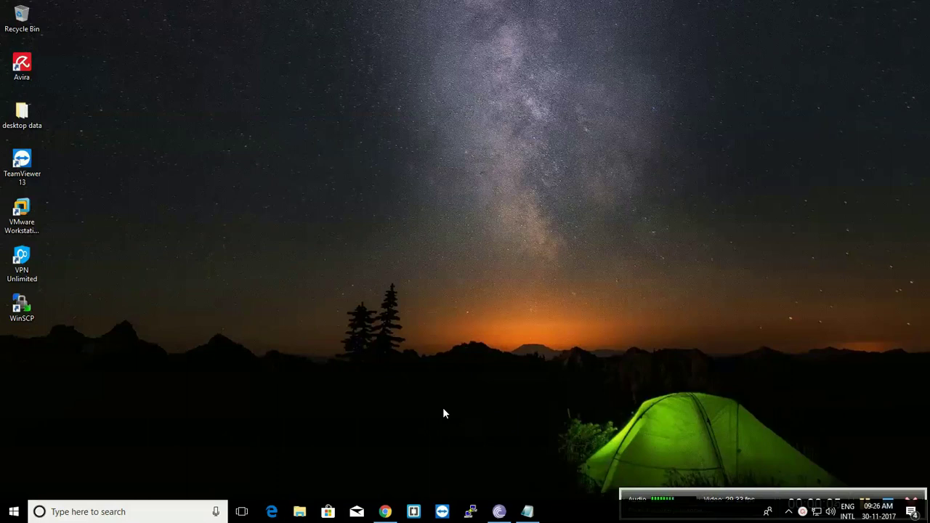
# Show the Oracle Linux download prerequisites in Notepad, and switch to Chrome to search Google for "oracle"
pyautogui.click(526, 512)
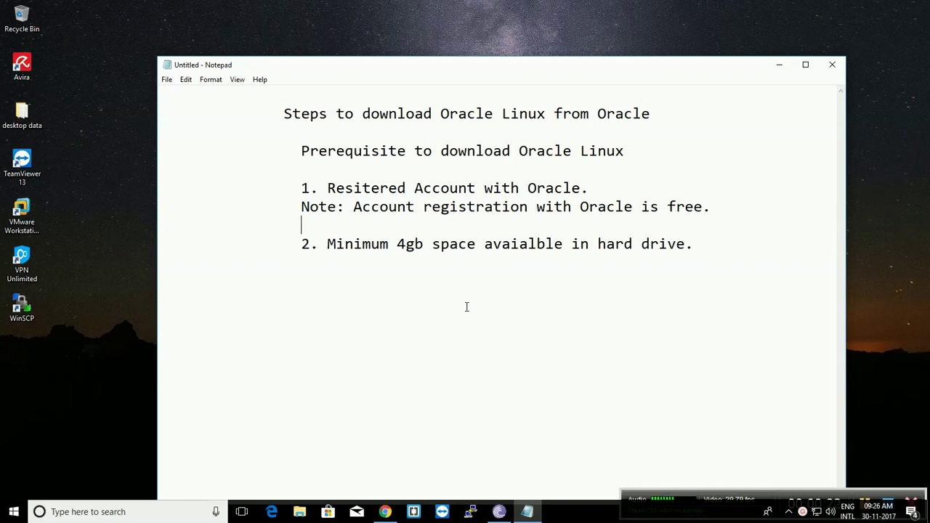
pyautogui.click(385, 511)
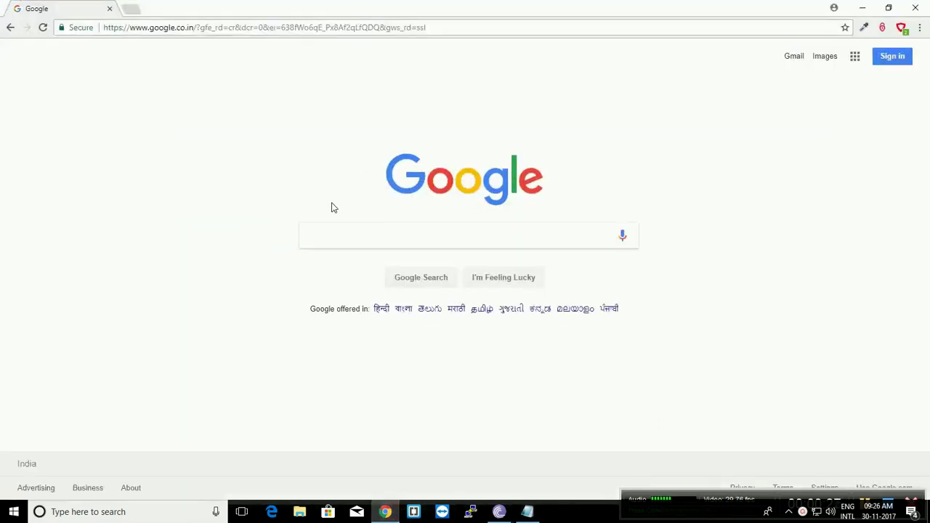
pyautogui.click(366, 243)
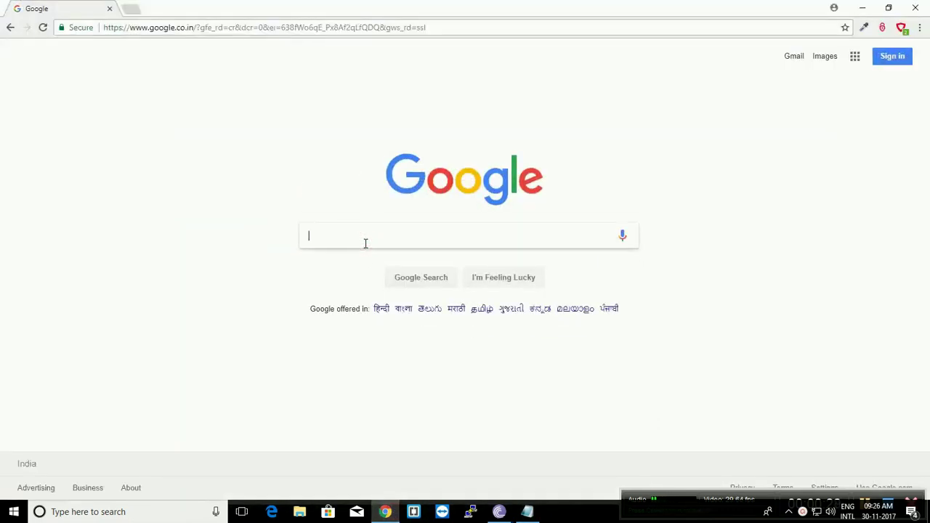
pyautogui.write('oracle')
pyautogui.press('Return')
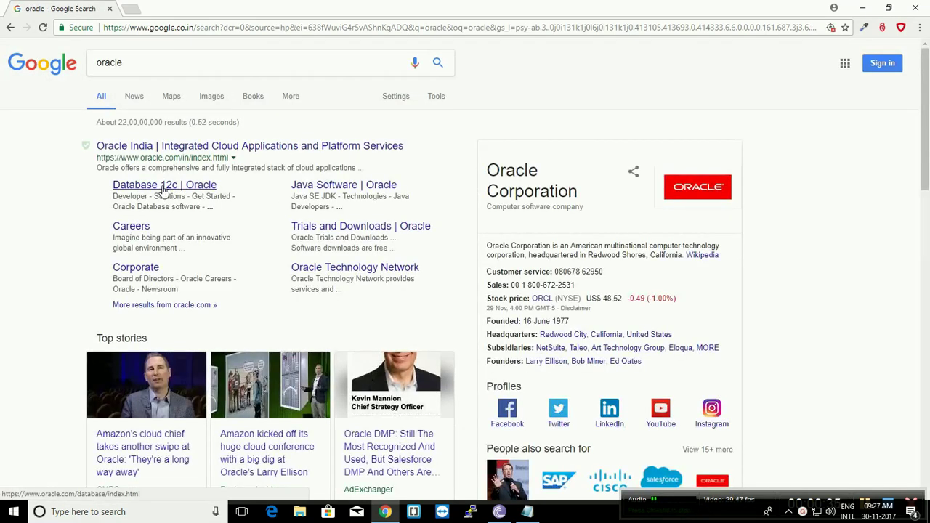
# Open the Oracle India site in a new tab, examine its account creation form, and close the tab
pyautogui.rightClick(169, 145)
pyautogui.click(216, 152)
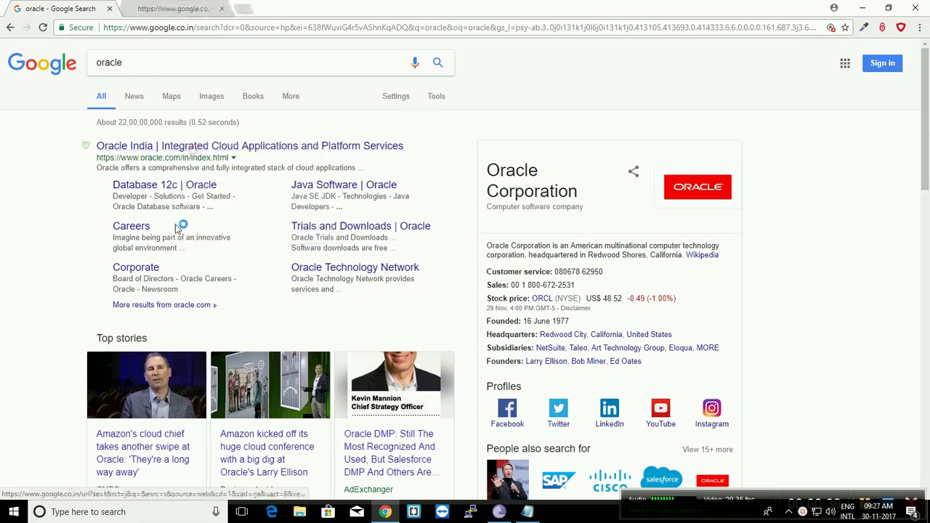
pyautogui.hotkey('ctrl', 'Tab')
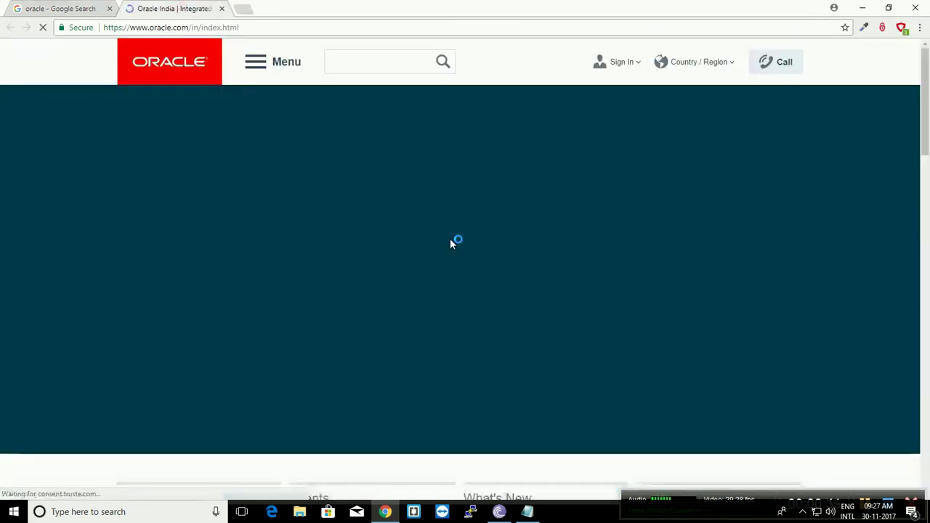
pyautogui.moveTo(633, 78)
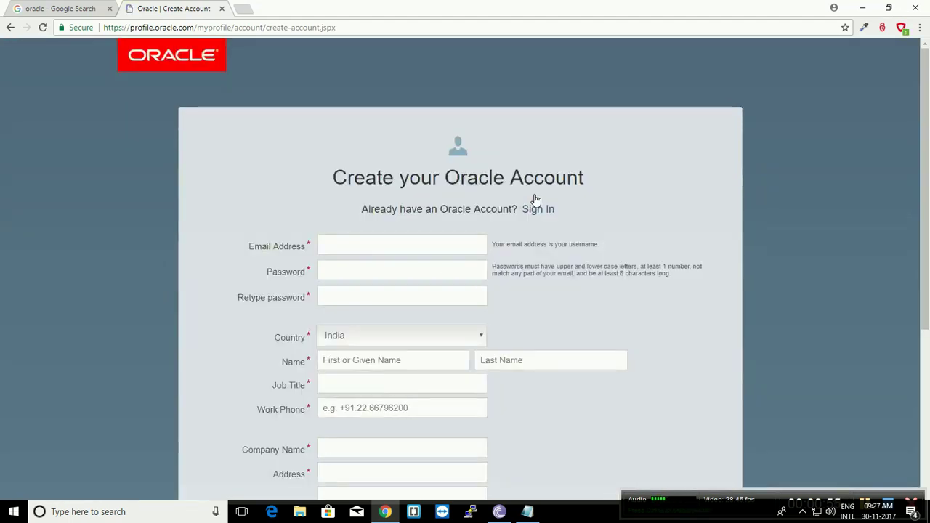
pyautogui.scroll(-2, 535, 200)
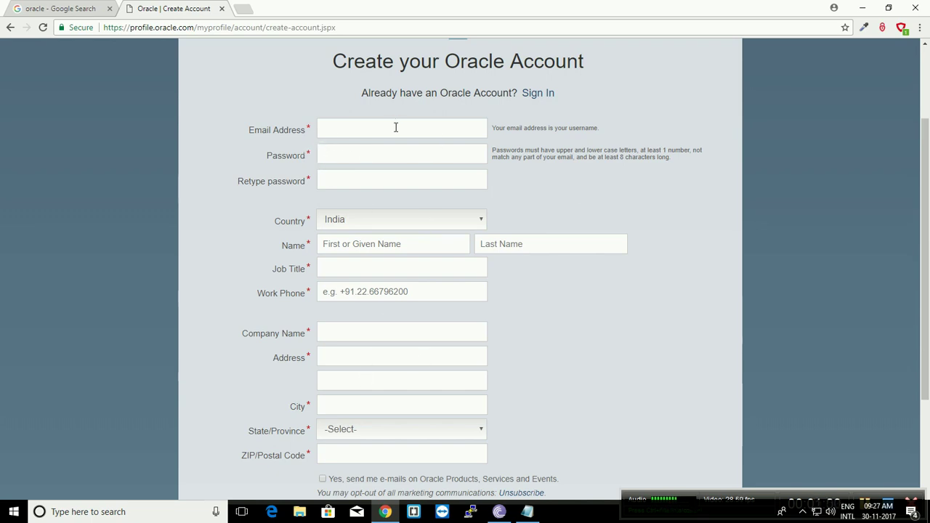
pyautogui.scroll(-2, 461, 254)
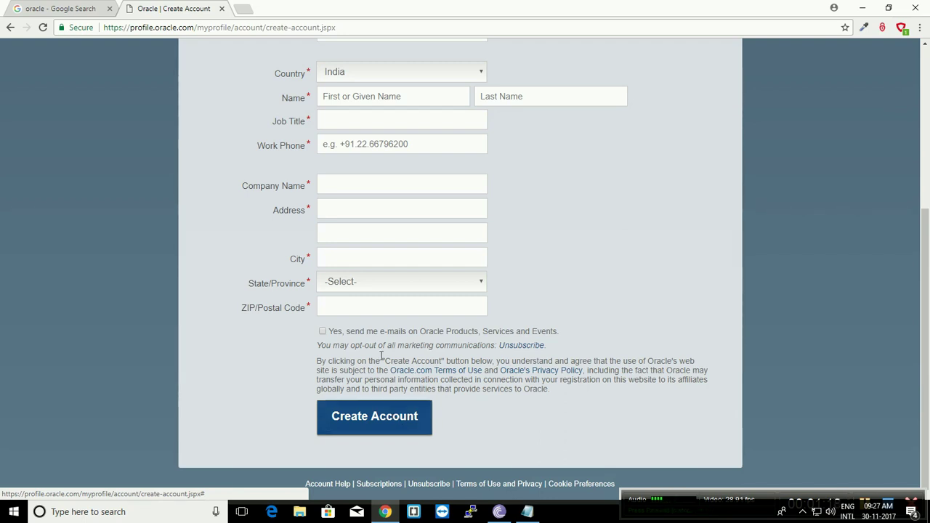
pyautogui.click(247, 8)
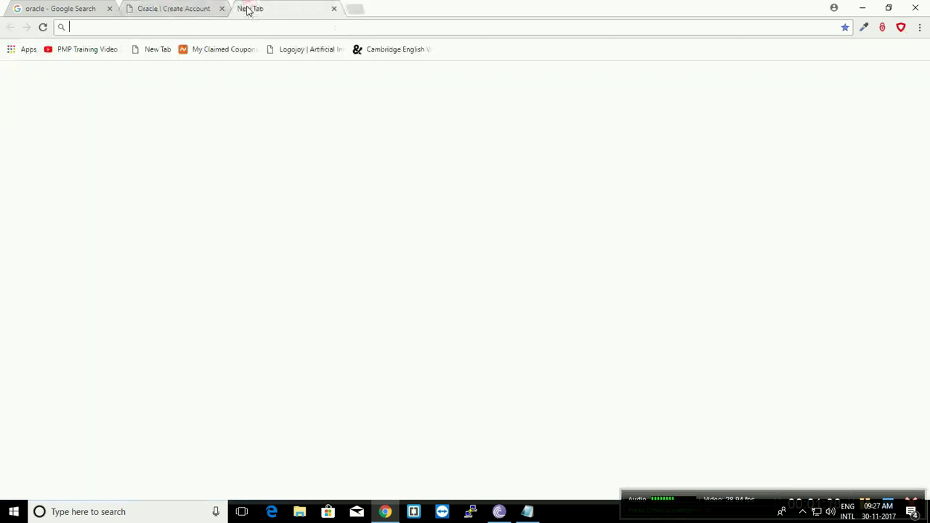
pyautogui.click(222, 9)
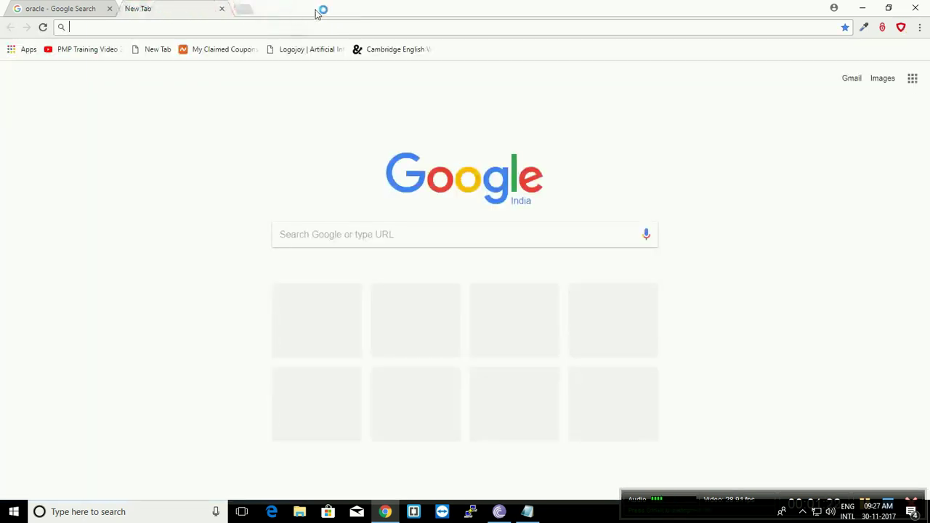
pyautogui.click(222, 9)
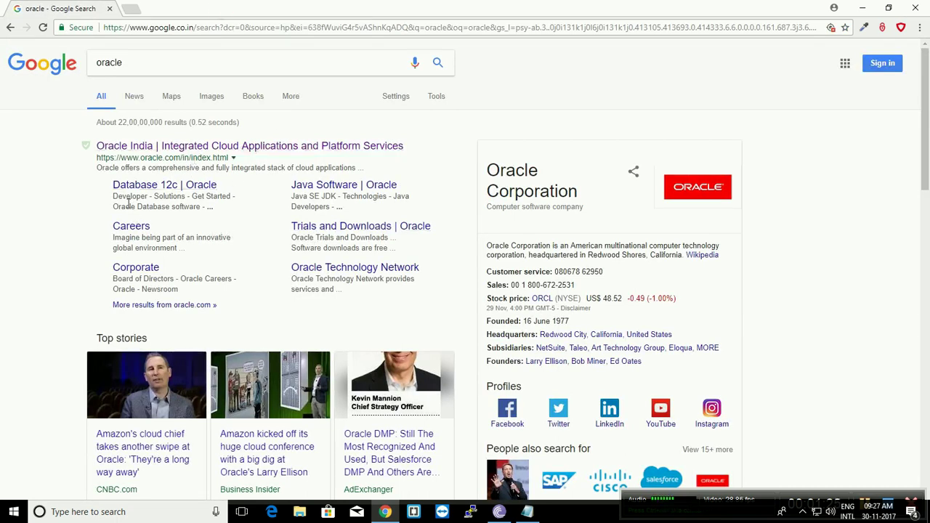
# Change the Google search to "oracle linux download" and run it
pyautogui.click(155, 60)
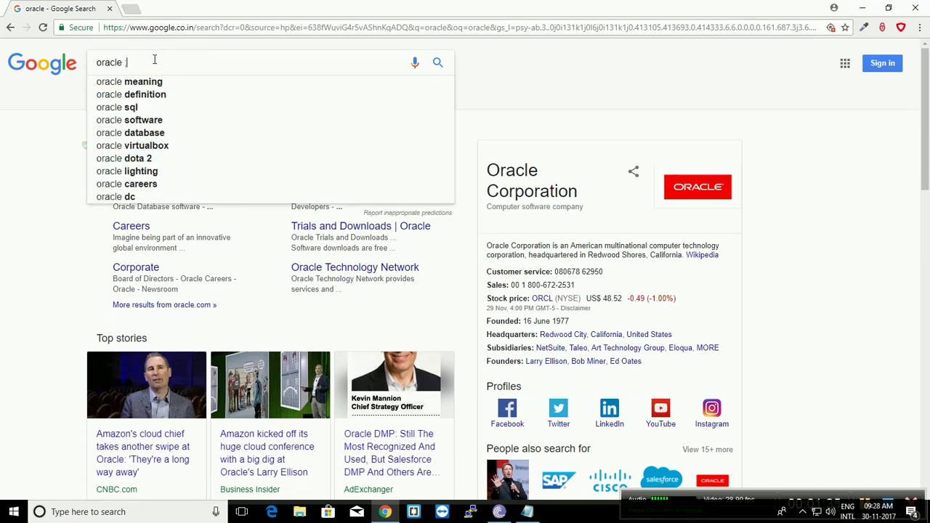
pyautogui.write('om')
pyautogui.press('BackSpace')
pyautogui.press('BackSpace')
pyautogui.write('li')
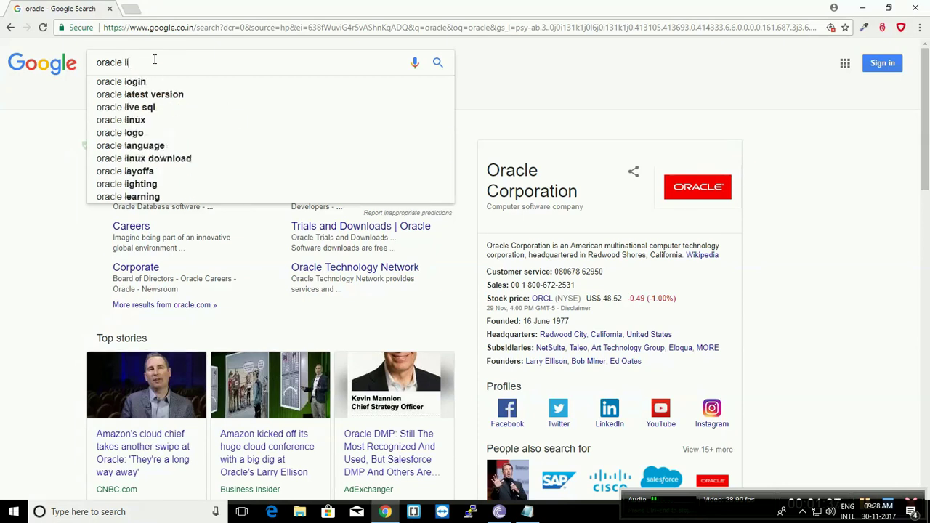
pyautogui.write('nux download')
pyautogui.press('Return')
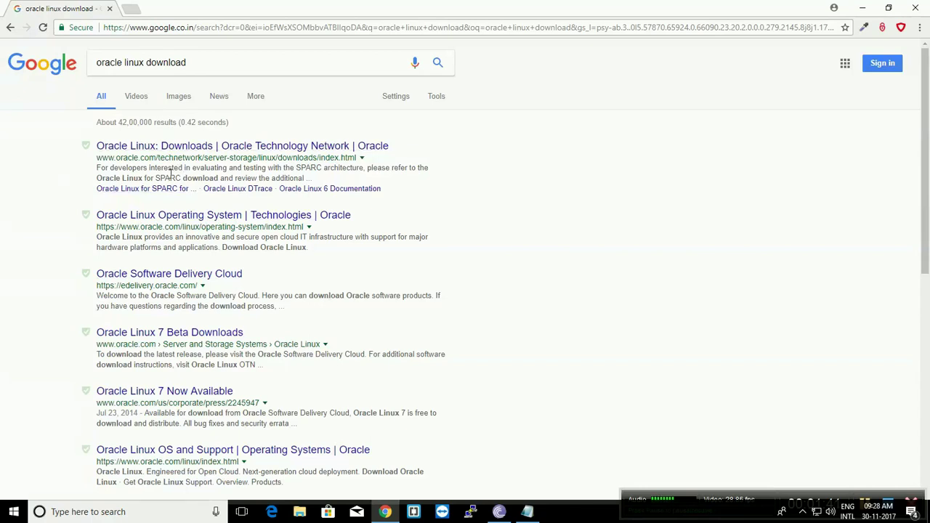
# Open Oracle Software Delivery Cloud through the Oracle Linux Downloads search result, and start signing in at the username field
pyautogui.rightClick(170, 149)
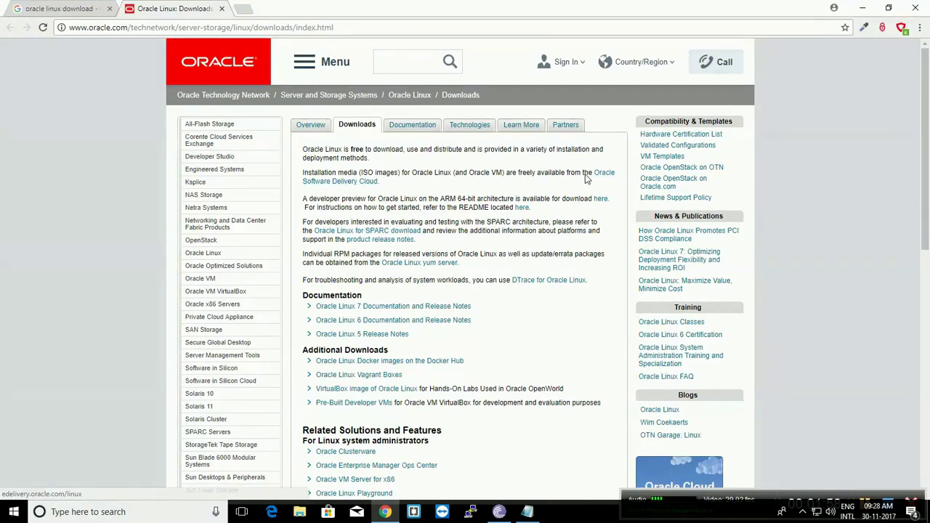
pyautogui.rightClick(356, 184)
pyautogui.click(403, 189)
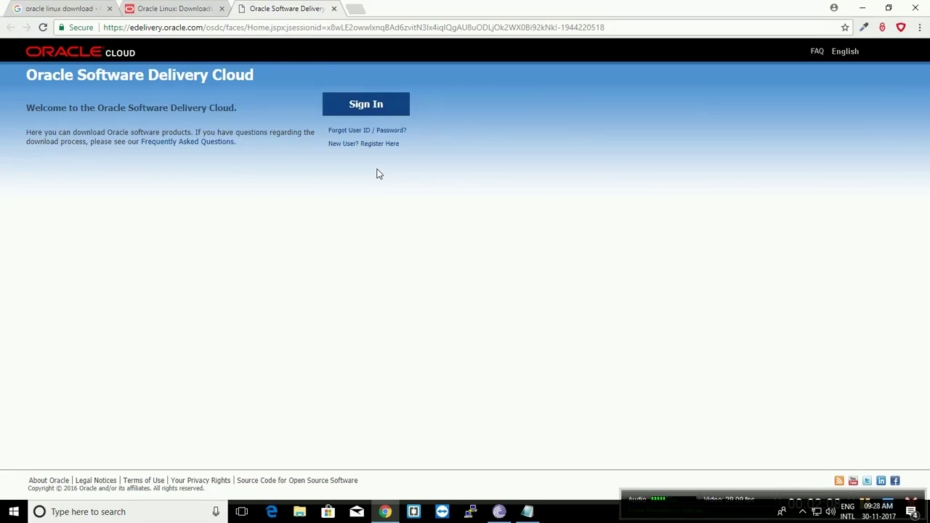
pyautogui.click(365, 111)
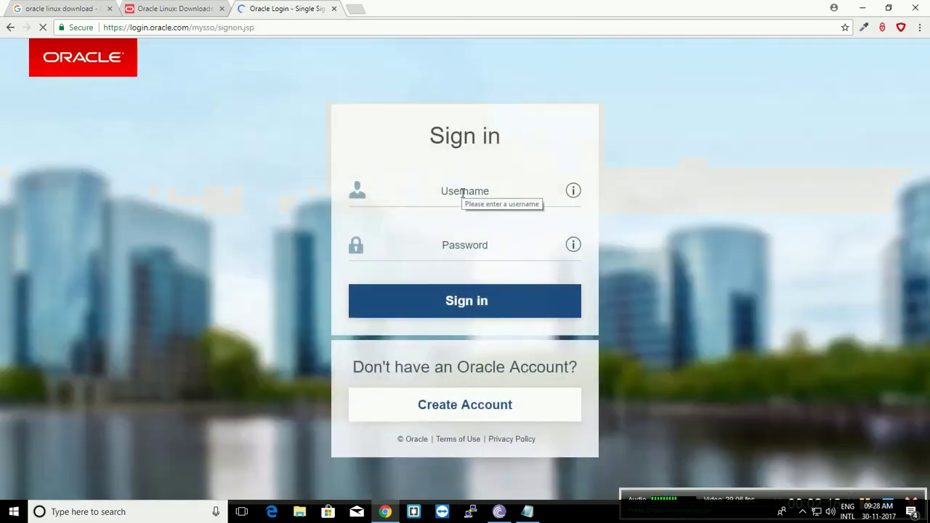
pyautogui.click(462, 193)
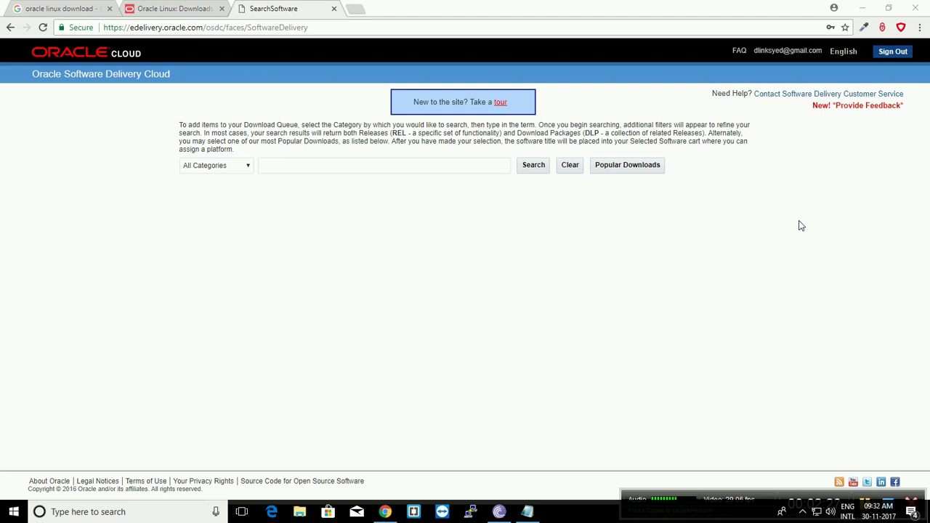
# Search all categories for Oracle Linux and add the Oracle Linux 7.3.0.0.0 download package to the selected software
pyautogui.click(408, 168)
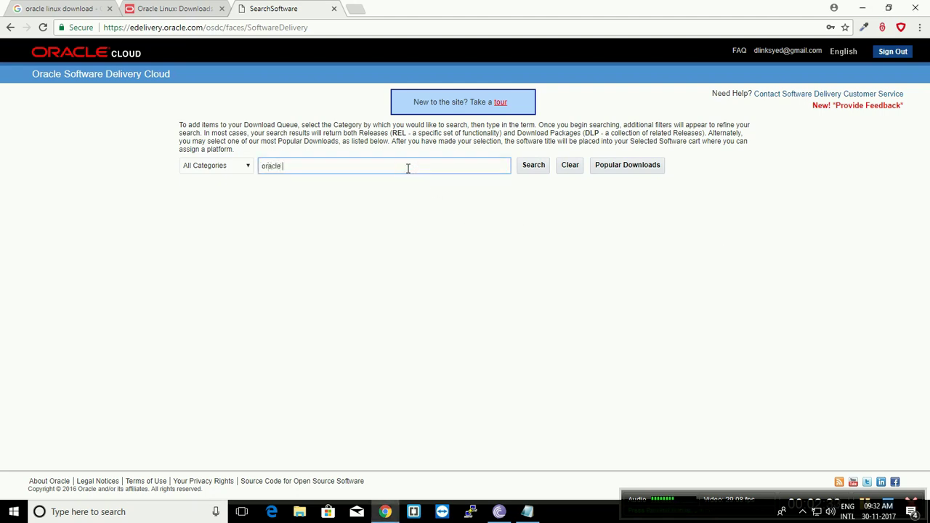
pyautogui.write('oracle linux')
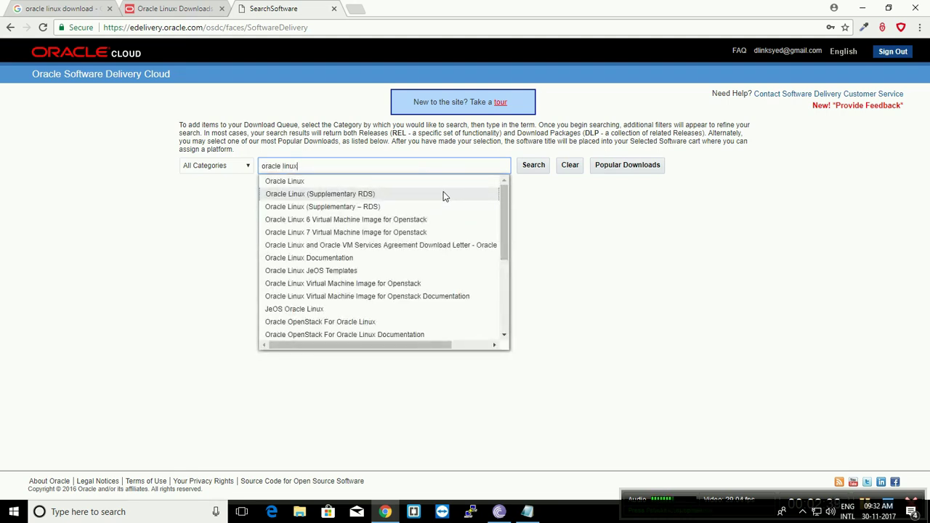
pyautogui.click(277, 183)
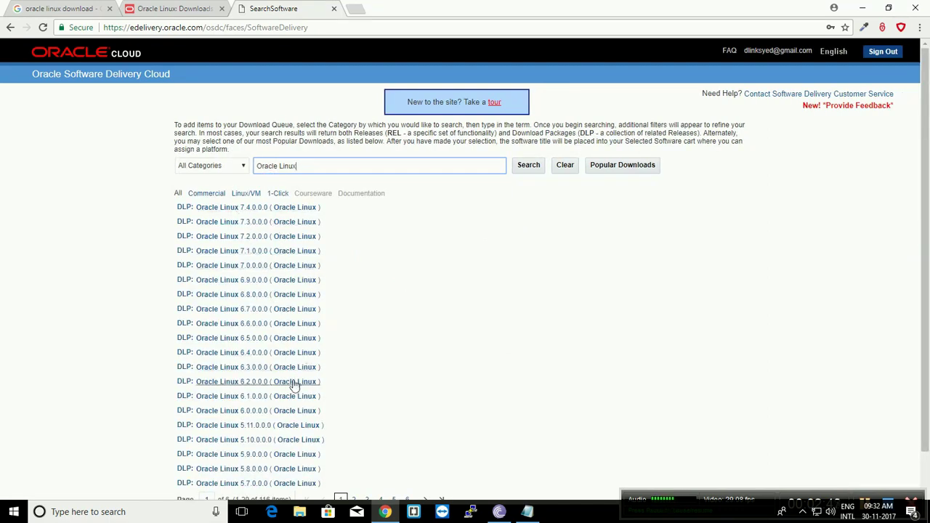
pyautogui.scroll(-1, 267, 427)
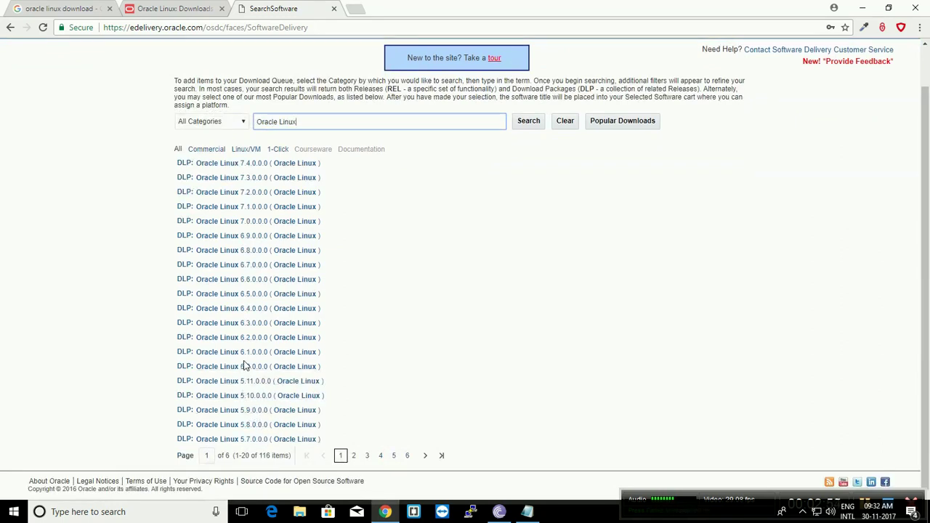
pyautogui.click(214, 180)
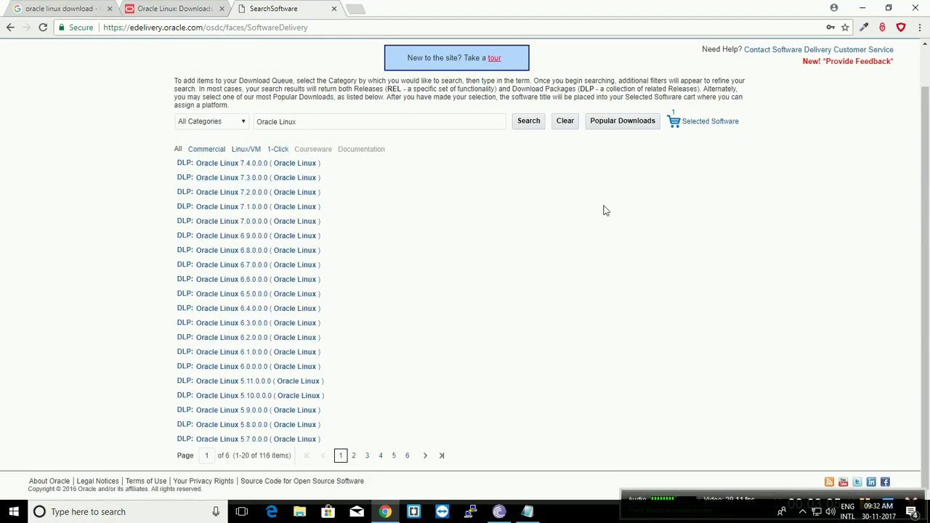
# Continue with the selected Oracle Linux 7 Update 3 release for x86 64 bit, and accept the license terms
pyautogui.click(711, 128)
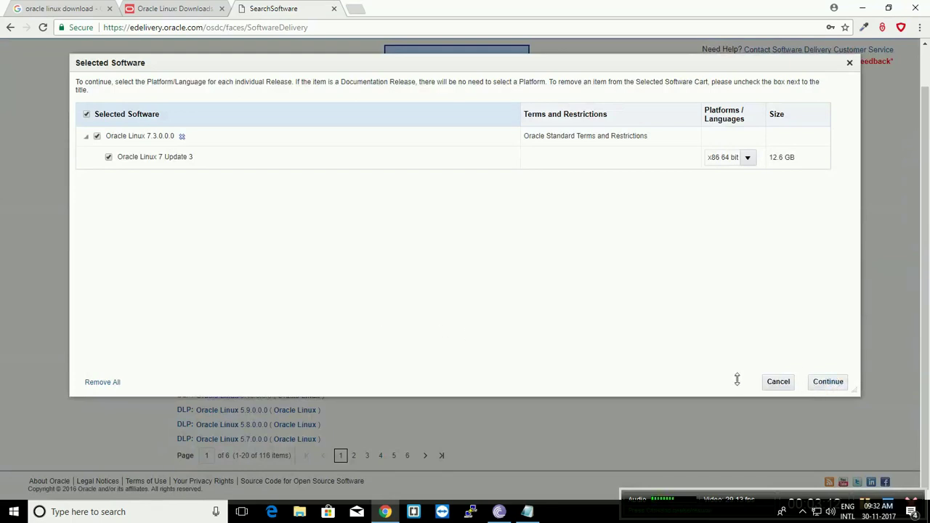
pyautogui.click(827, 382)
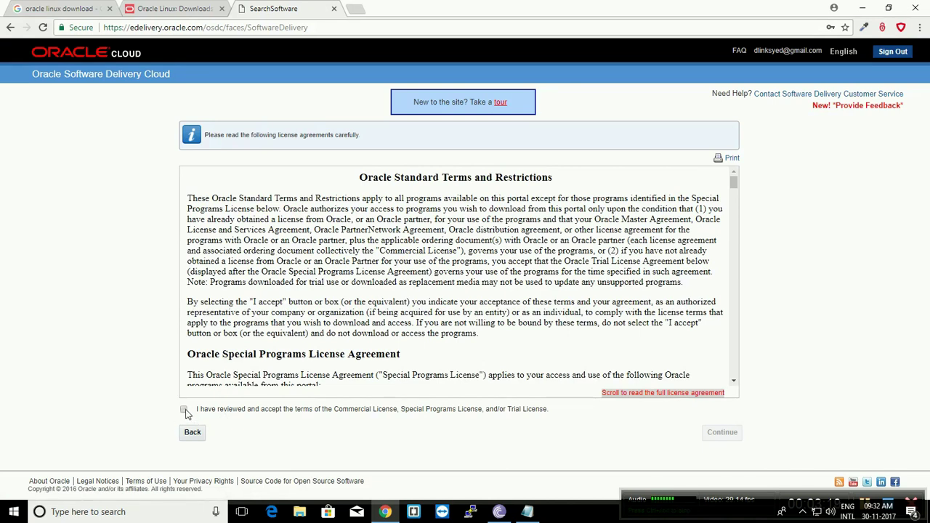
pyautogui.click(183, 409)
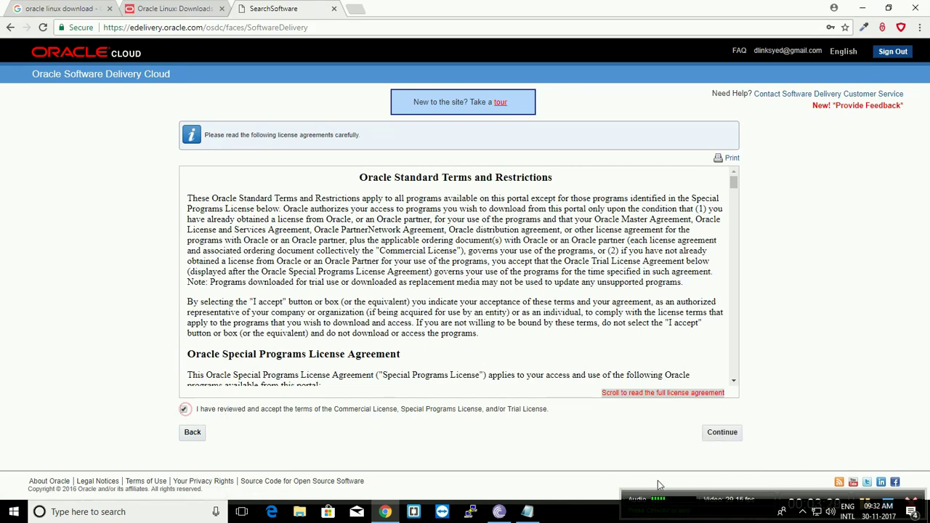
pyautogui.click(718, 436)
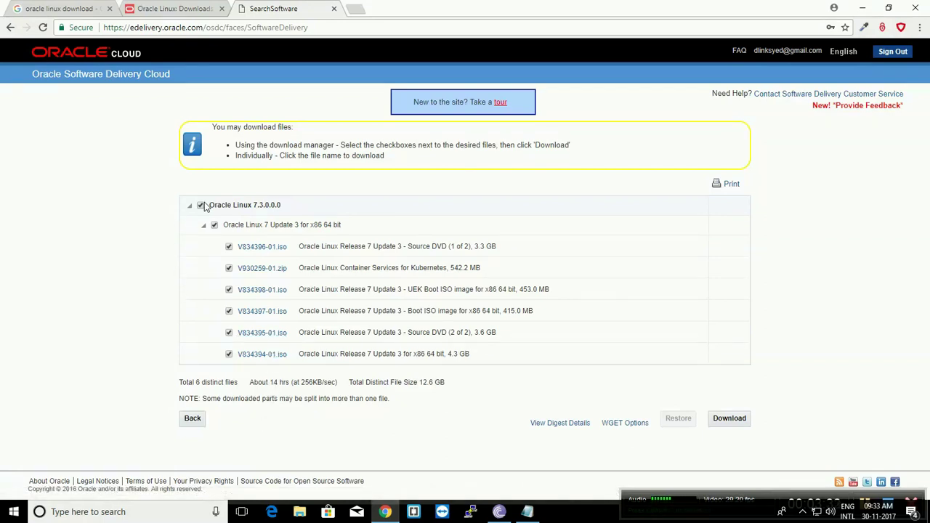
# Limit the download to V834396-01.iso, Source DVD (1 of 2), and start it with the download manager
pyautogui.click(215, 225)
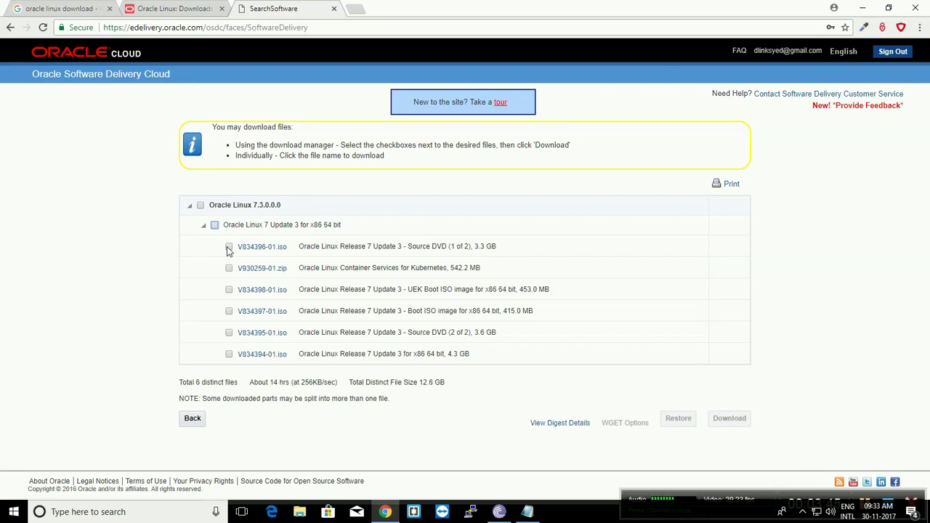
pyautogui.click(228, 247)
pyautogui.click(738, 422)
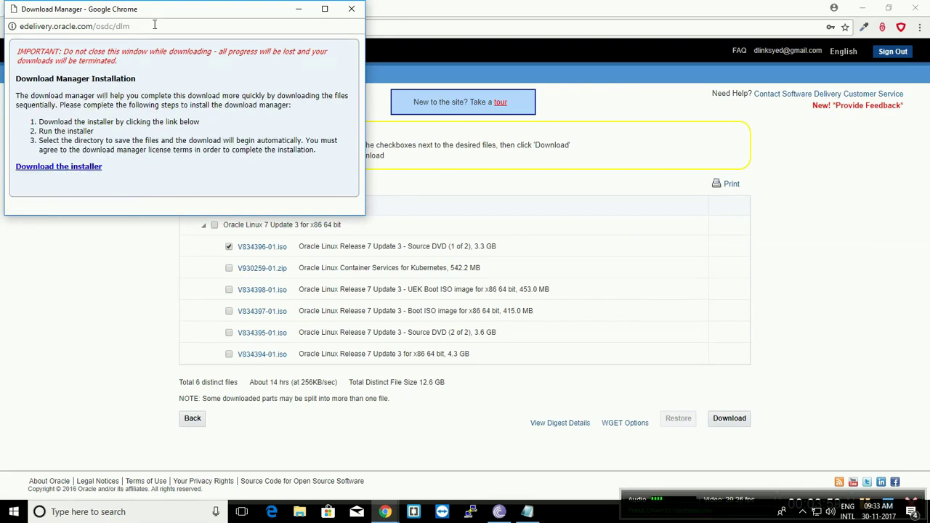
# Download and run the download manager installer, and agree to the Akamai NetSession Interface license
pyautogui.moveTo(156, 16); pyautogui.dragTo(154, 37)
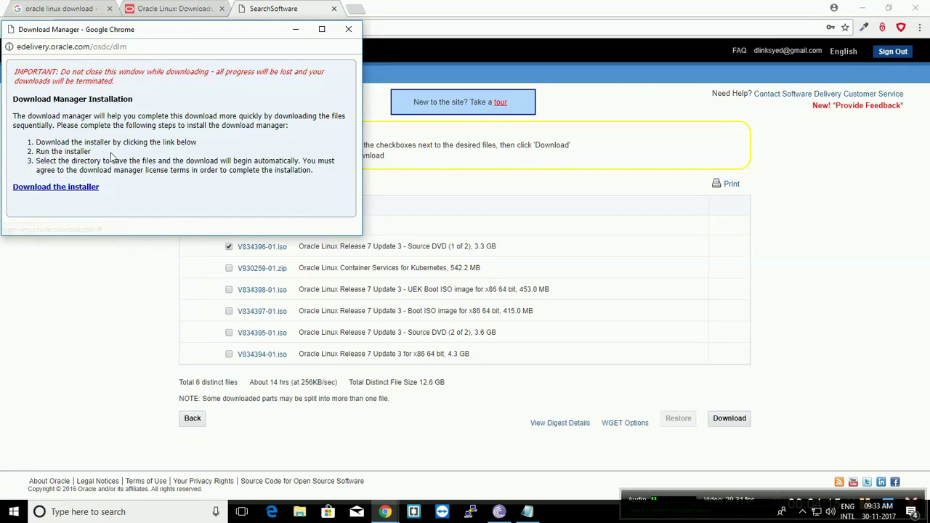
pyautogui.click(52, 191)
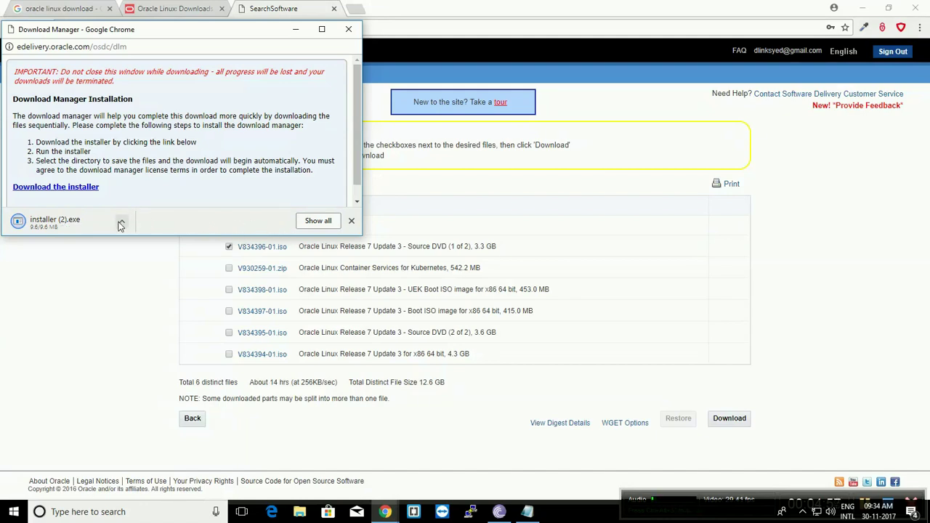
pyautogui.click(21, 222)
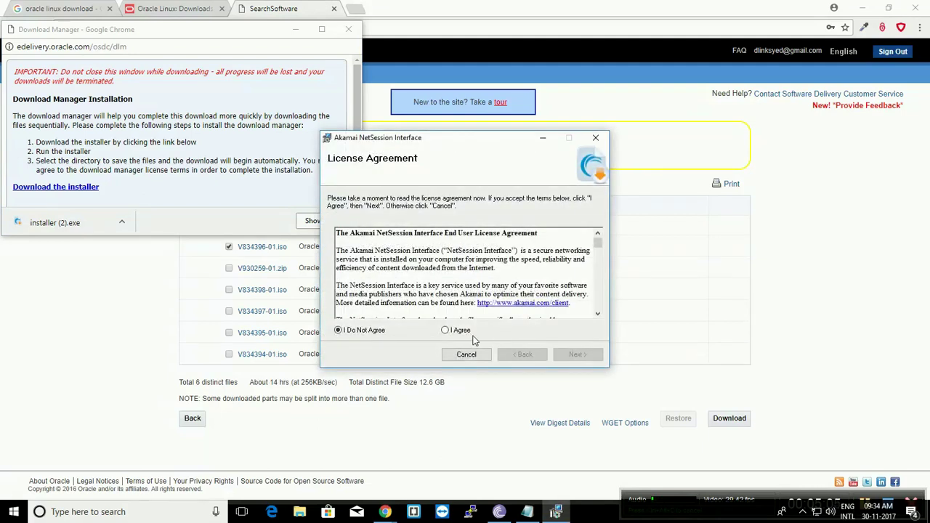
pyautogui.click(462, 331)
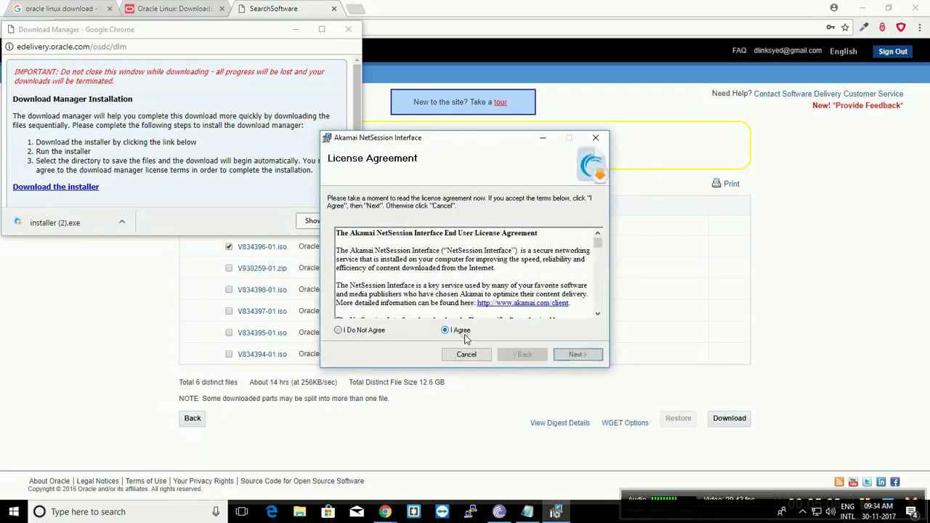
pyautogui.click(576, 354)
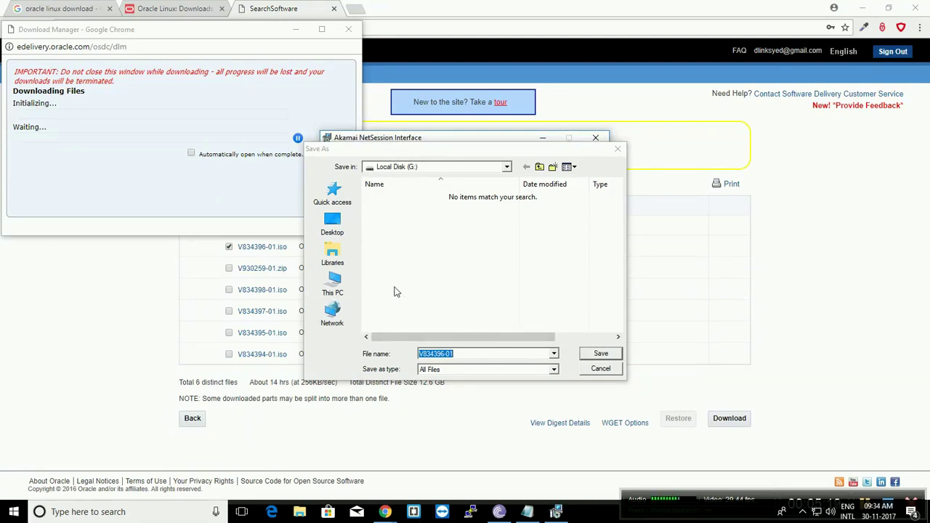
# Save the V834396-01 download in the Operaing_Systems folder on the Applications (E:) drive
pyautogui.click(505, 167)
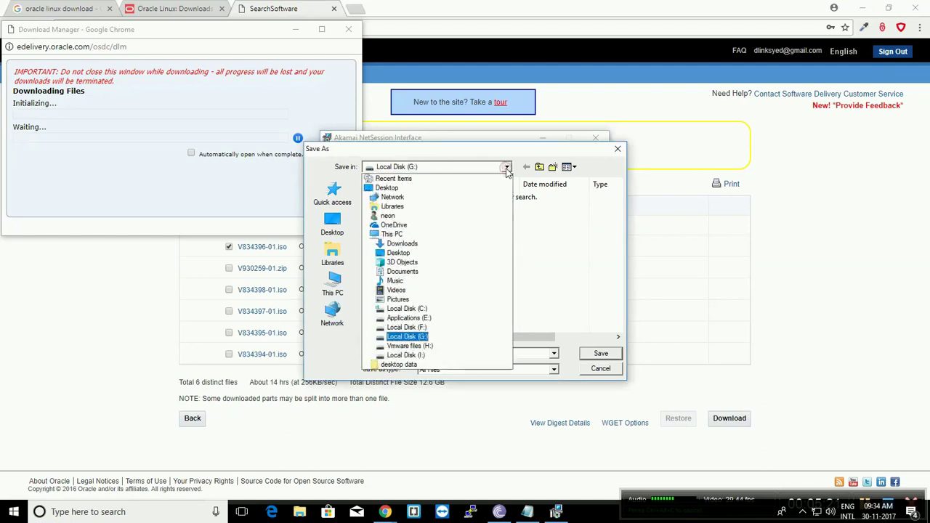
pyautogui.click(407, 318)
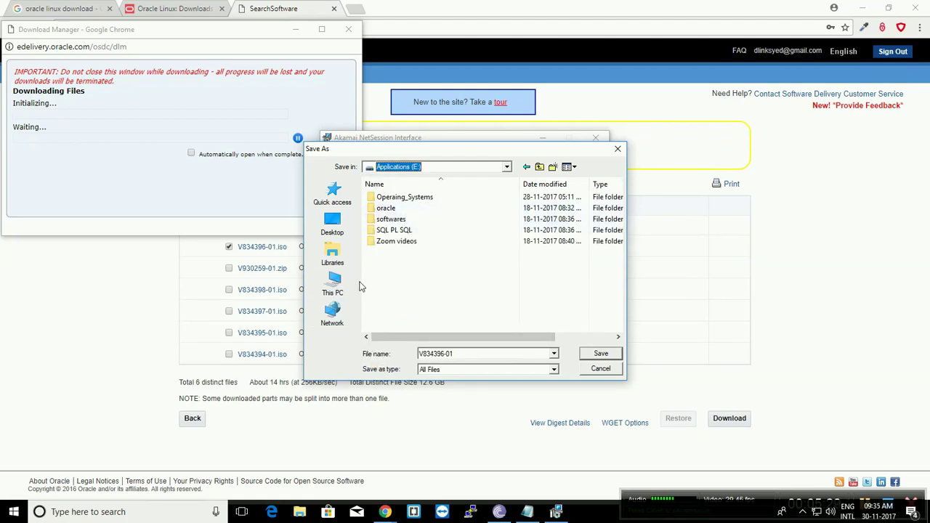
pyautogui.click(411, 201)
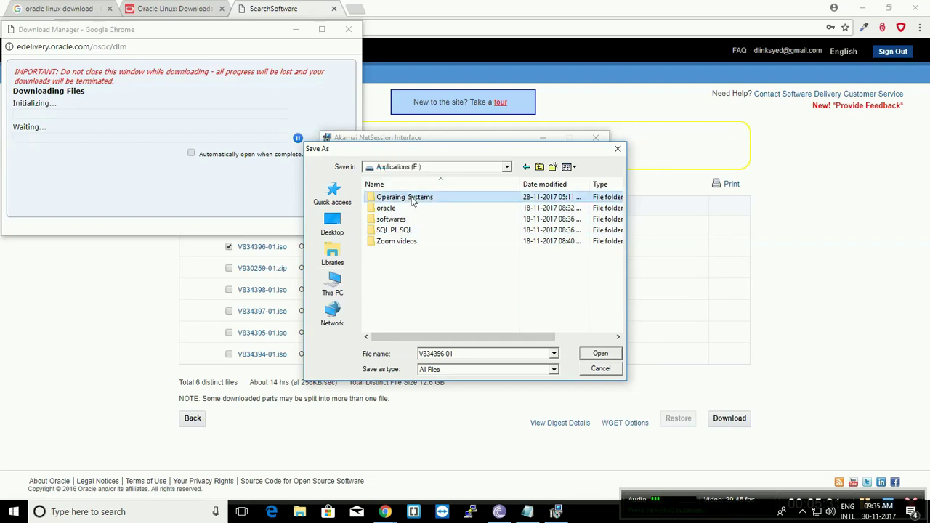
pyautogui.doubleClick(411, 201)
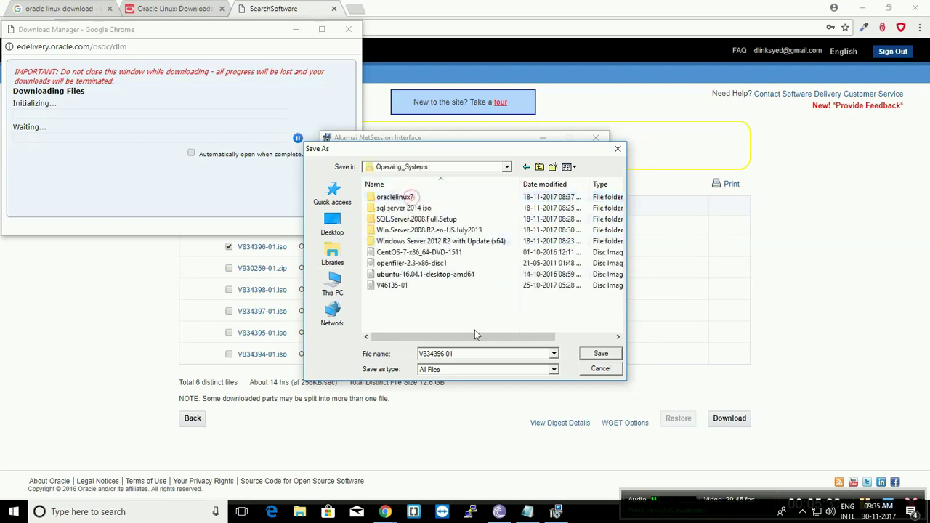
pyautogui.click(599, 354)
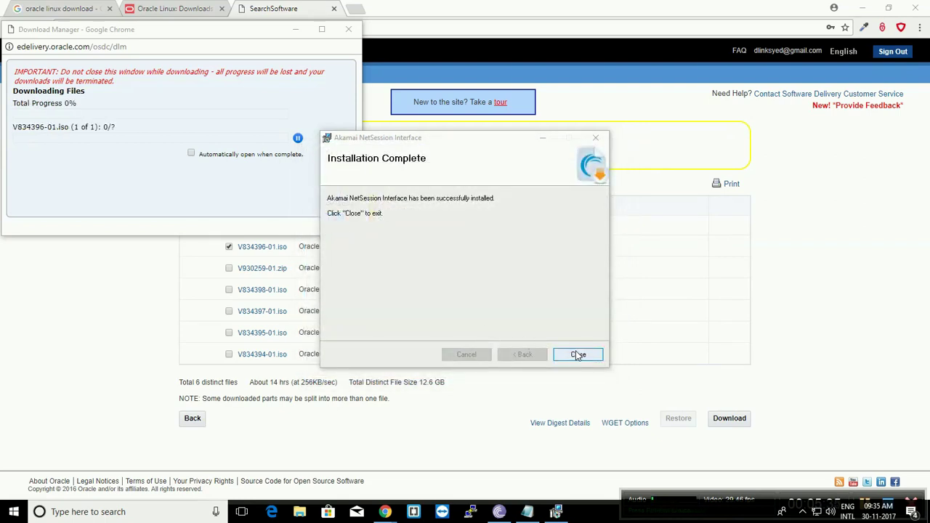
# Close the finished Akamai NetSession Interface installer and pause the V834396-01.iso download
pyautogui.click(577, 355)
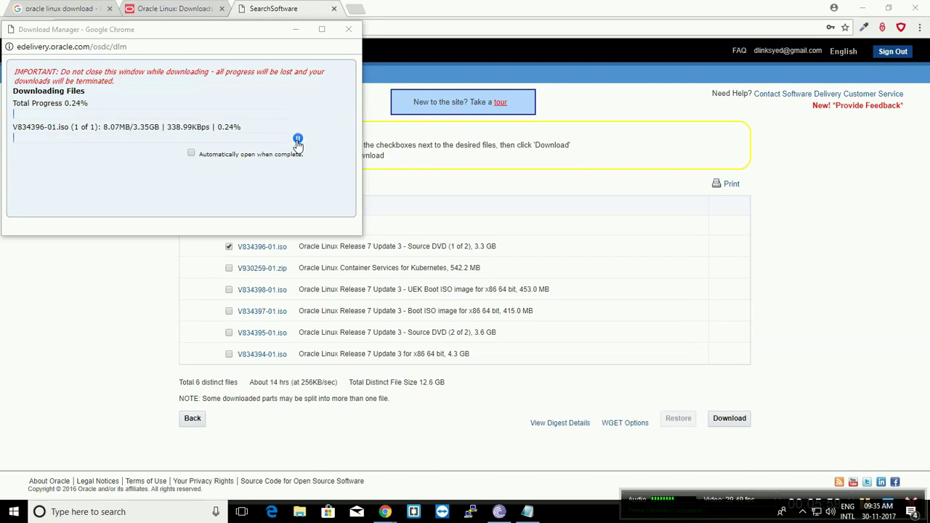
pyautogui.click(298, 139)
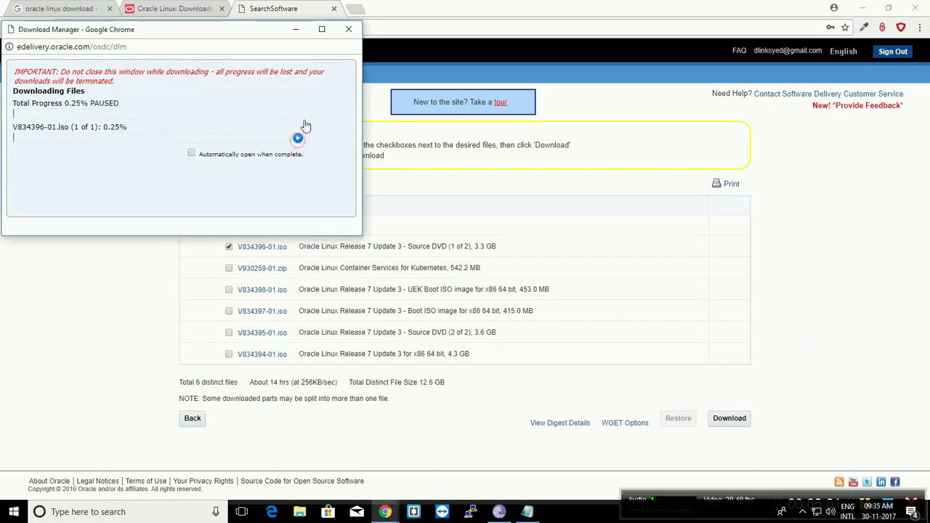